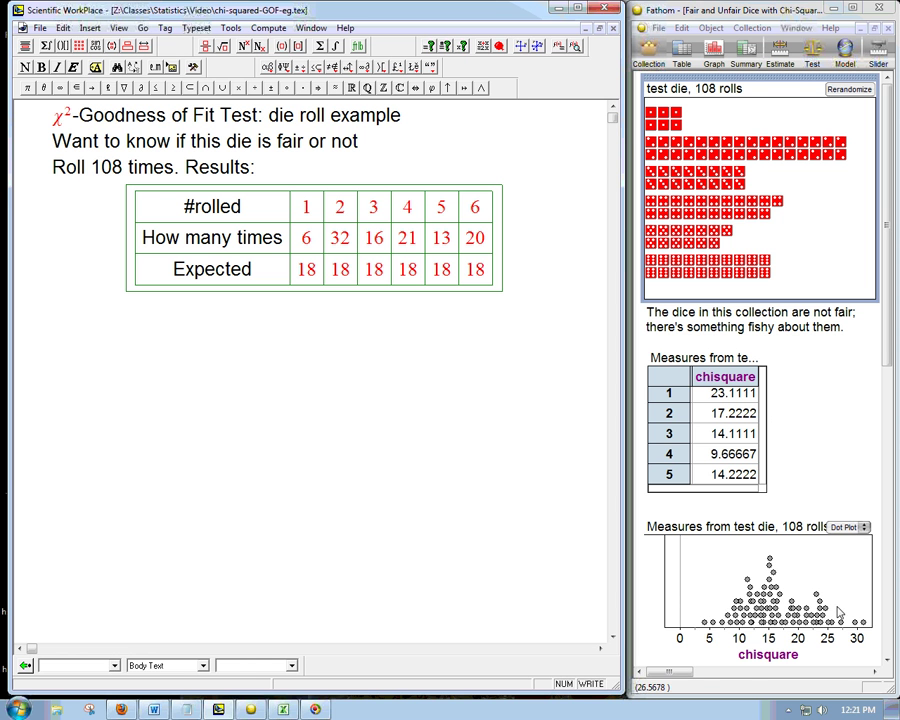
left_click(874, 677)
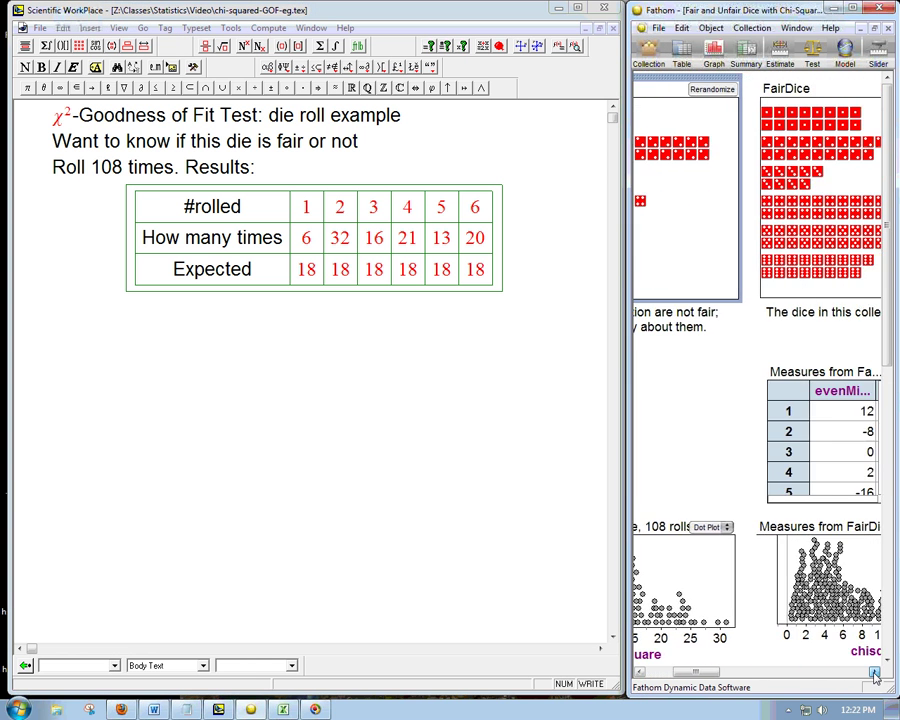
left_click_drag(874, 677, 874, 677)
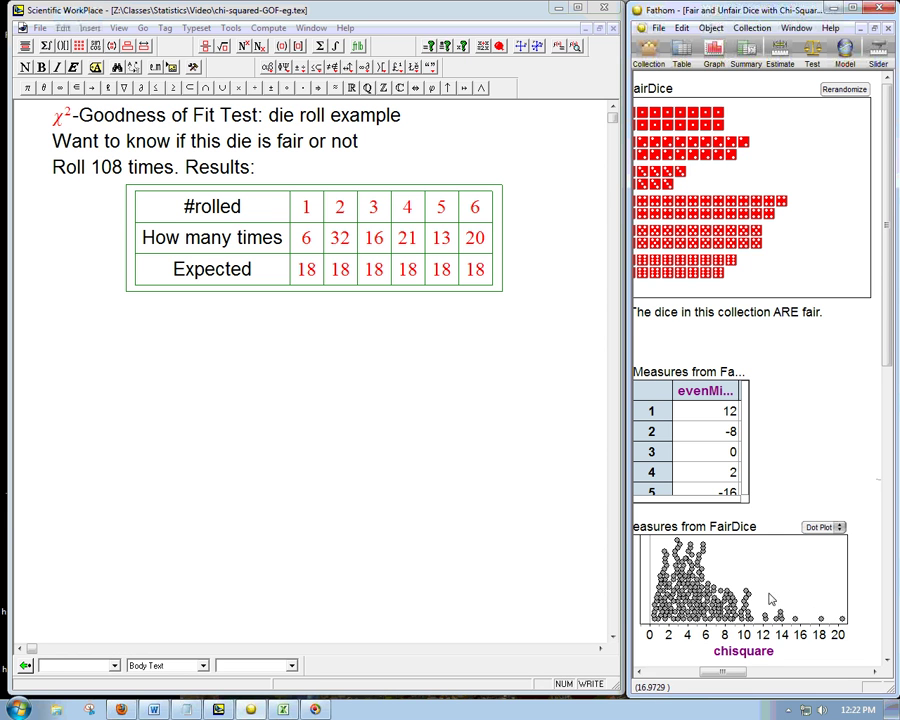
left_click(680, 672)
left_click_drag(682, 678, 664, 676)
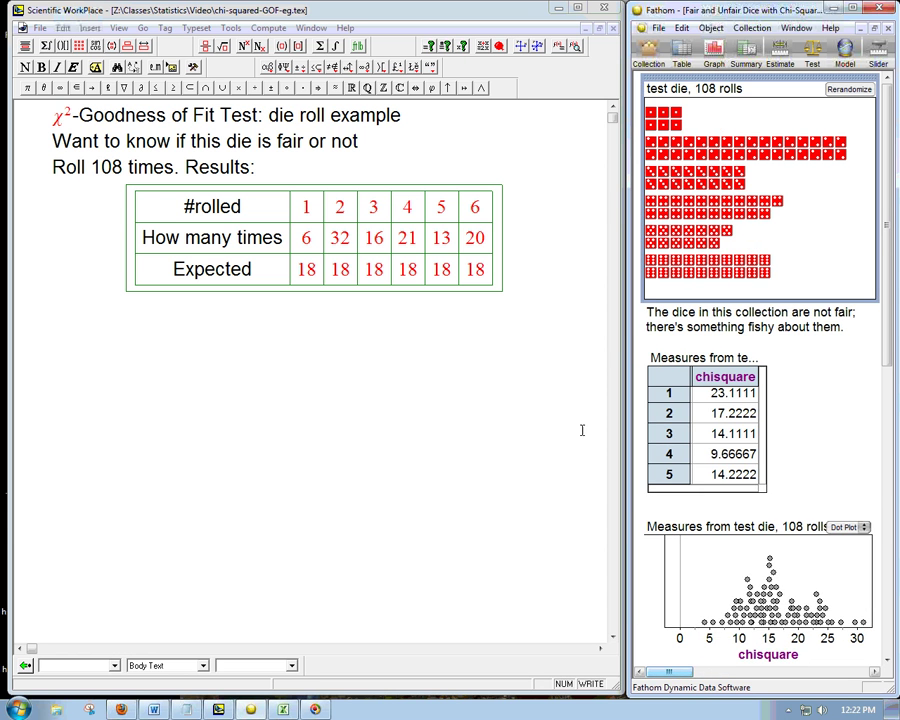
Delete the blank lines below the results table so the χ² formula and 21.22 total follow directly.
left_click(508, 332)
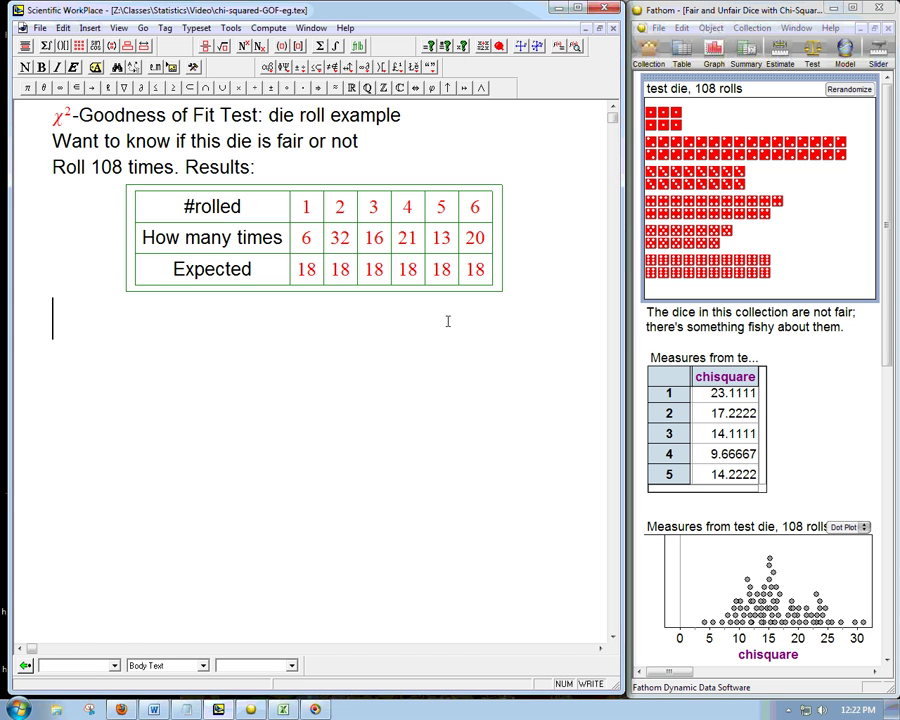
key("shift+Down")
key("shift+Down")
key("shift+Down")
key("shift+Down")
key("shift+Down")
key("shift+Down")
key("shift+Down")
key("shift+Down")
key("shift+Down")
key("shift+Down")
key("shift+Down")
key("shift+Down")
key("shift+Down")
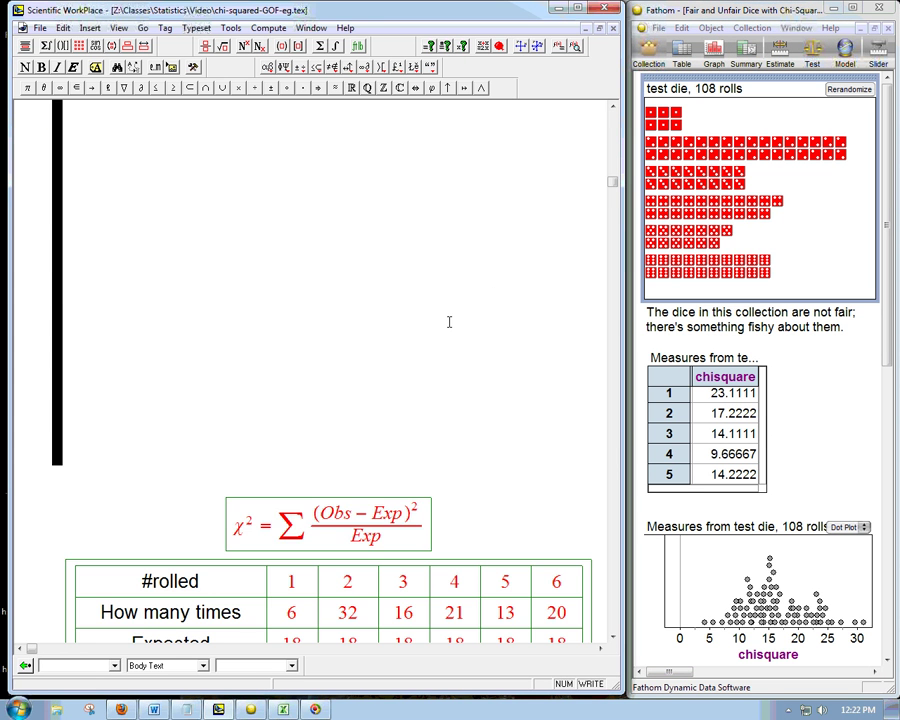
key("Delete")
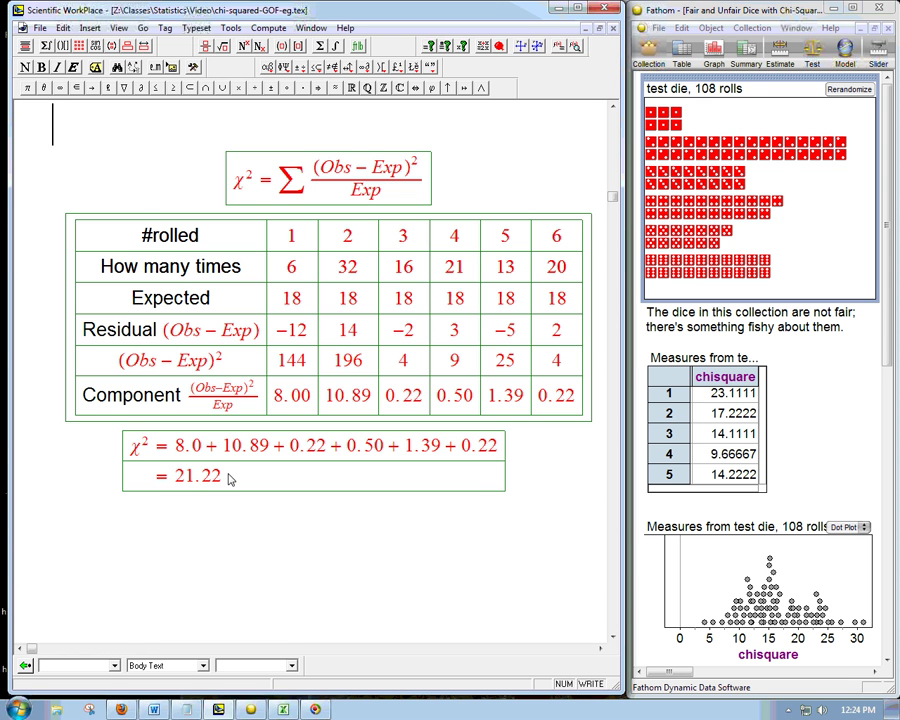
Delete the blank lines under the χ² total so the P-value sits right below it.
left_click(240, 500)
key("shift+Down")
key("shift+Down")
key("shift+Down")
key("shift+Down")
key("shift+Down")
key("shift+Down")
key("shift+Down")
key("shift+Down")
key("shift+Down")
key("Delete")
scroll(238, 492, "up", 5)
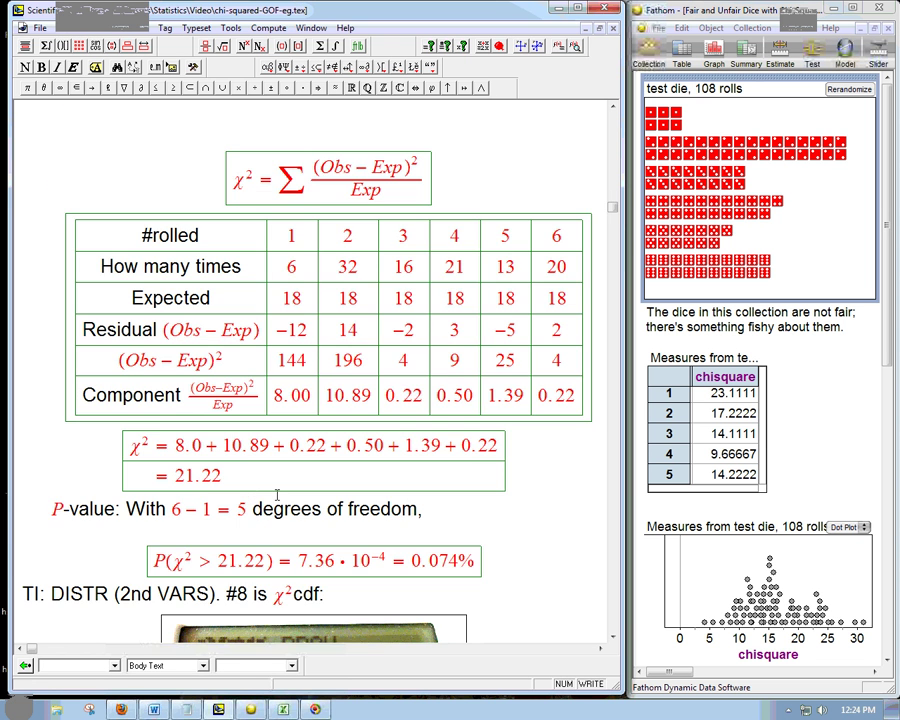
Highlight the 5 degrees-of-freedom phrase (6 − 1 categories) and the 0.074% p-value.
left_click_drag(126, 510, 420, 512)
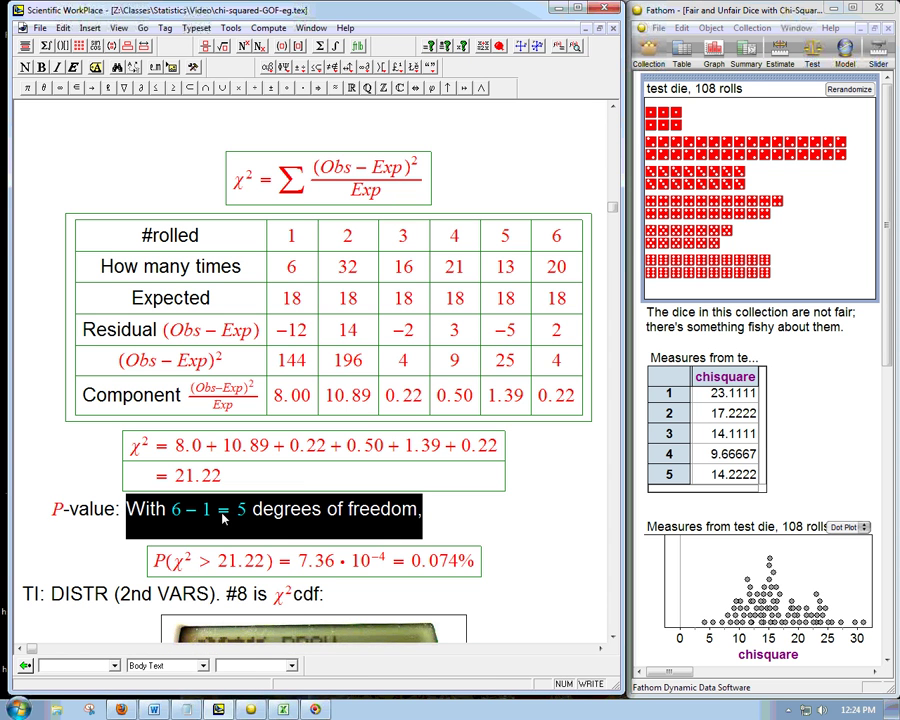
left_click(167, 510)
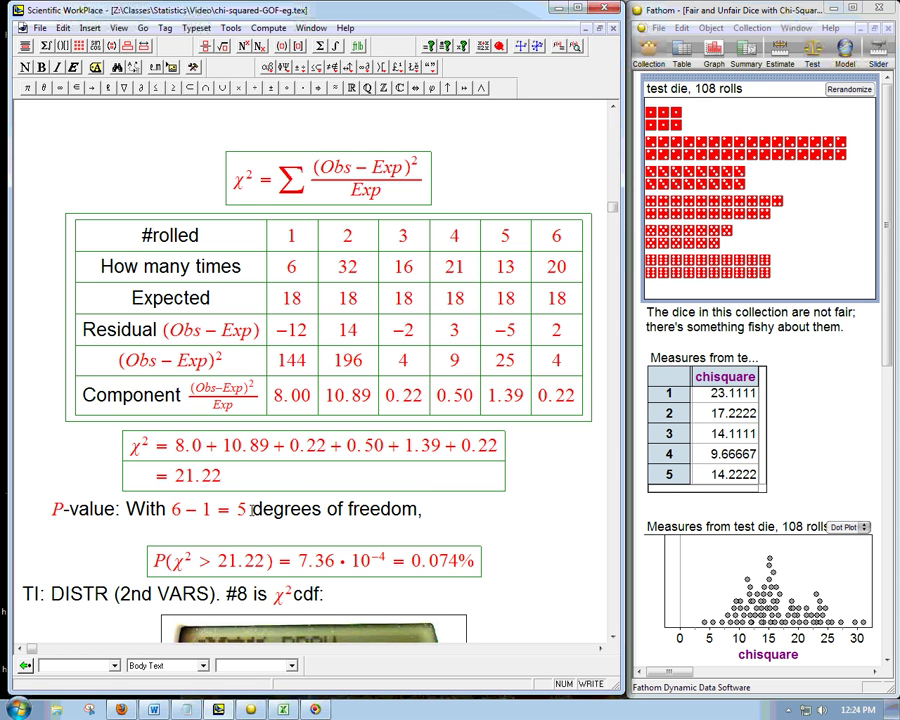
left_click(177, 511)
left_click_drag(409, 563, 475, 567)
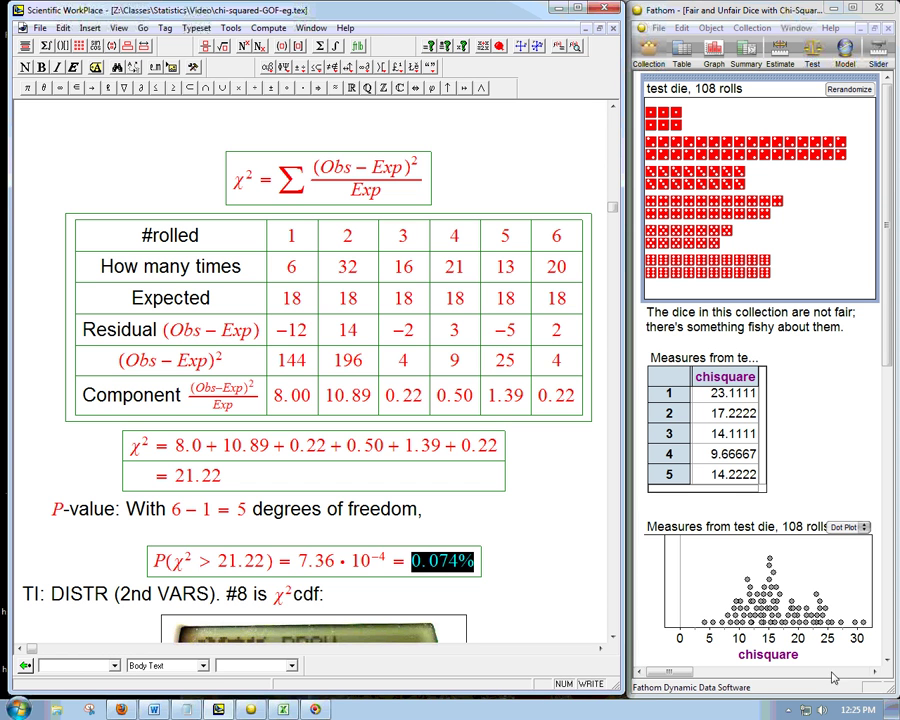
Scroll down to the calculator screenshots of χ²cdf(21.22, 999, 5) returning 7.360780096E-4.
scroll(797, 655, "down", 5)
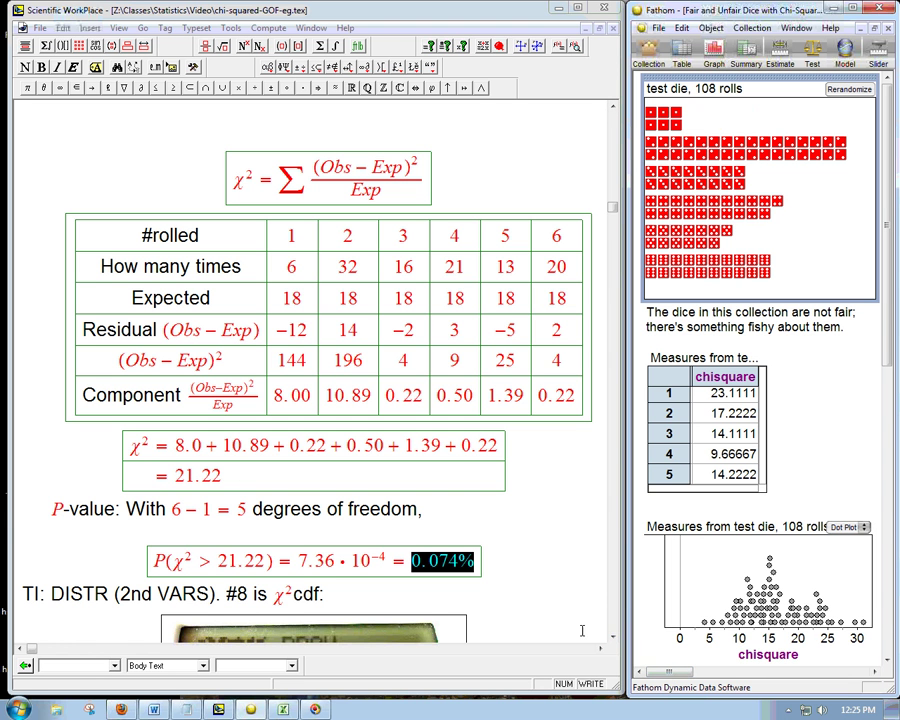
scroll(615, 643, "down", 5)
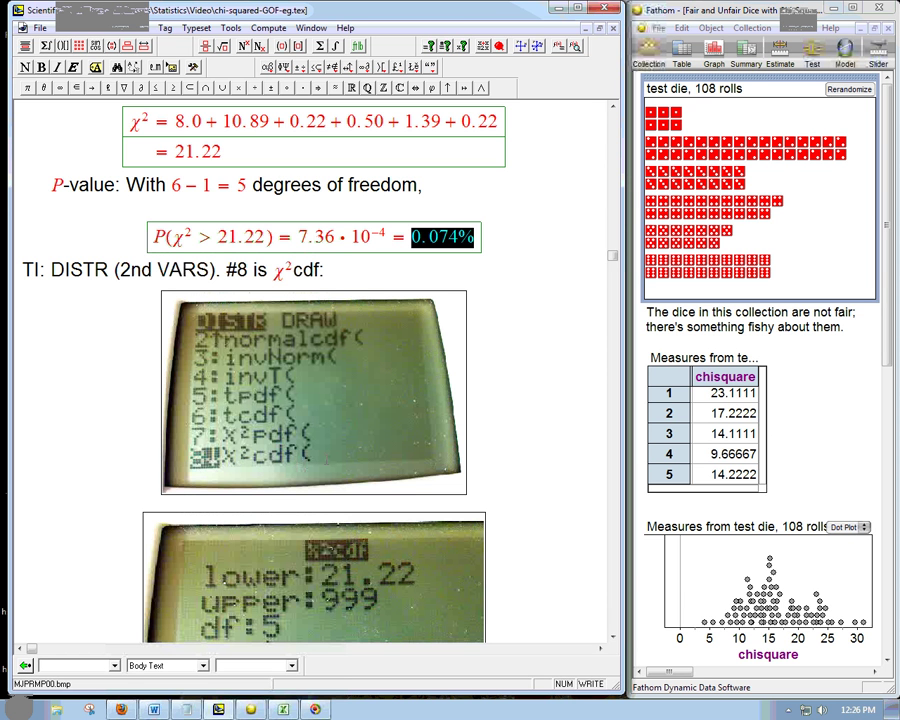
left_click(612, 640)
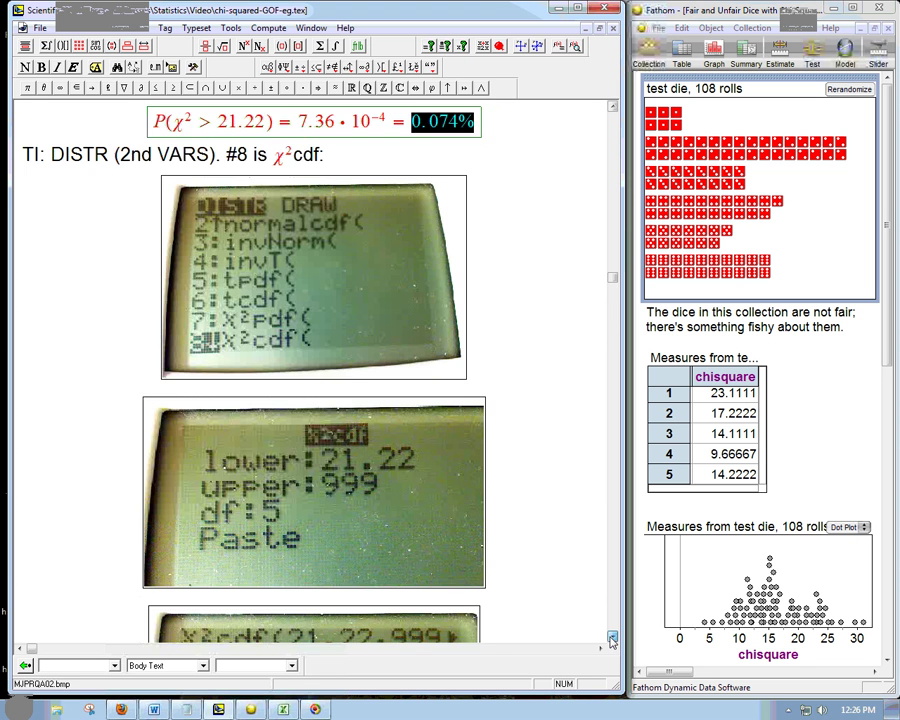
left_click(612, 640)
left_click(612, 640)
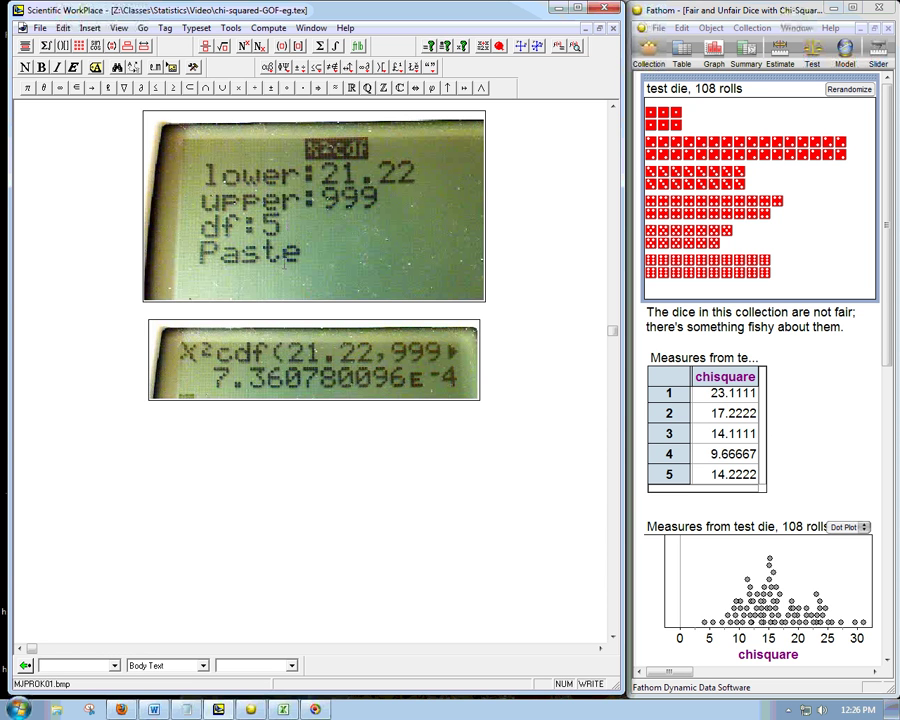
Below the screenshots, type 'Conclusion: This die is not fair (we reject the null hypothesis that it is fair),'.
left_click(193, 371)
scroll(455, 443, "down", 2)
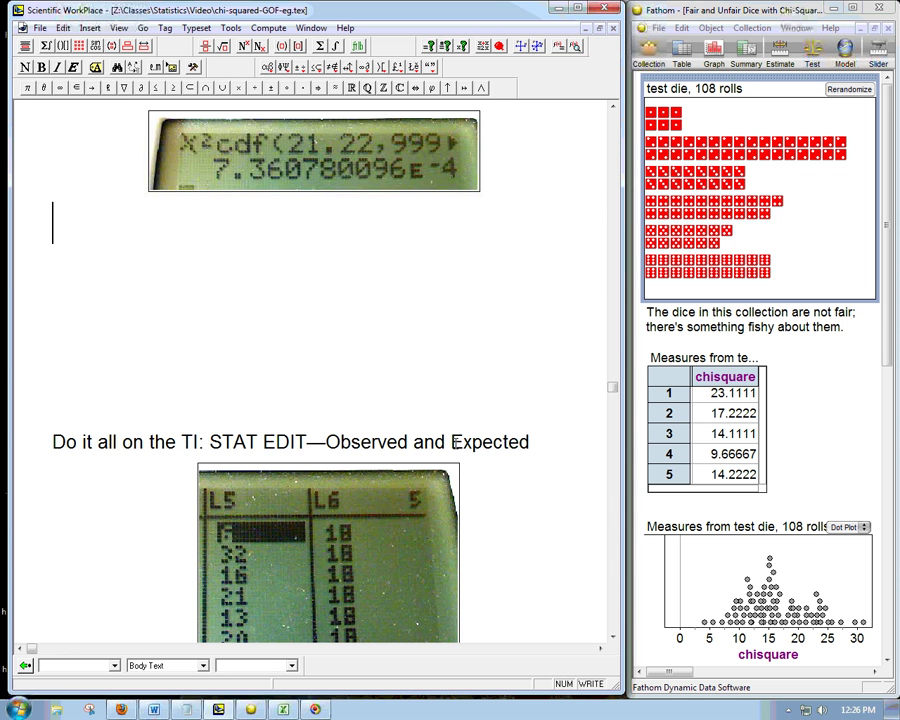
type("Conclusio")
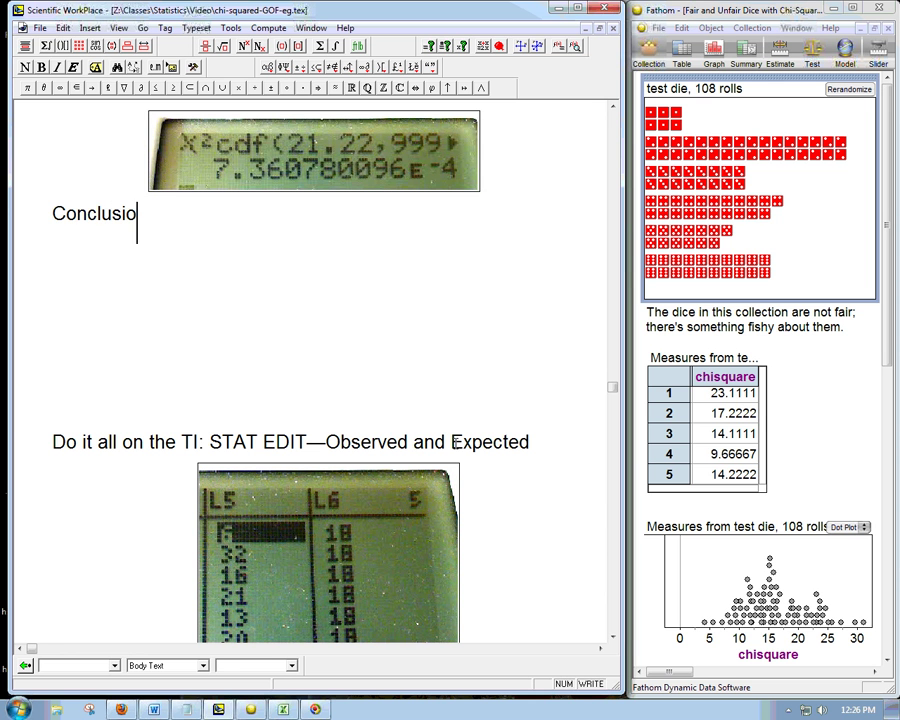
type("n: This die")
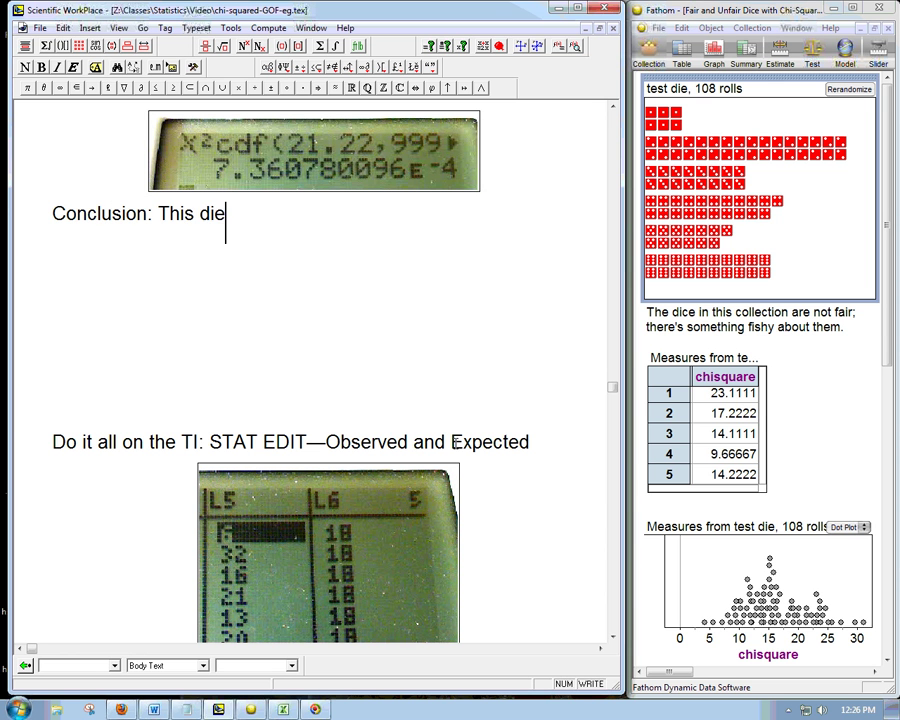
type(" is not fair (we ")
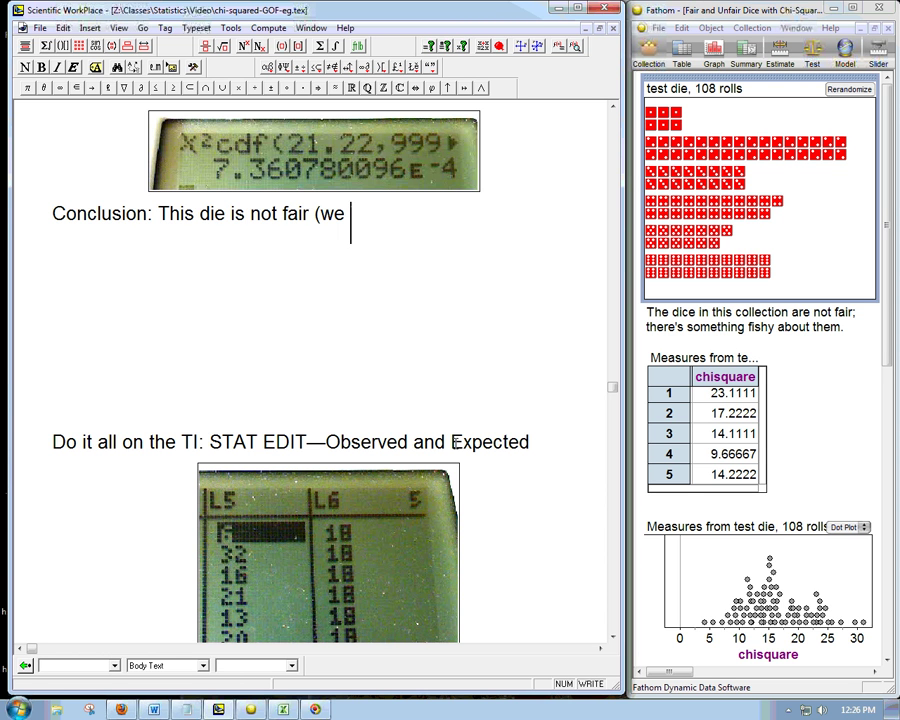
type("reject t")
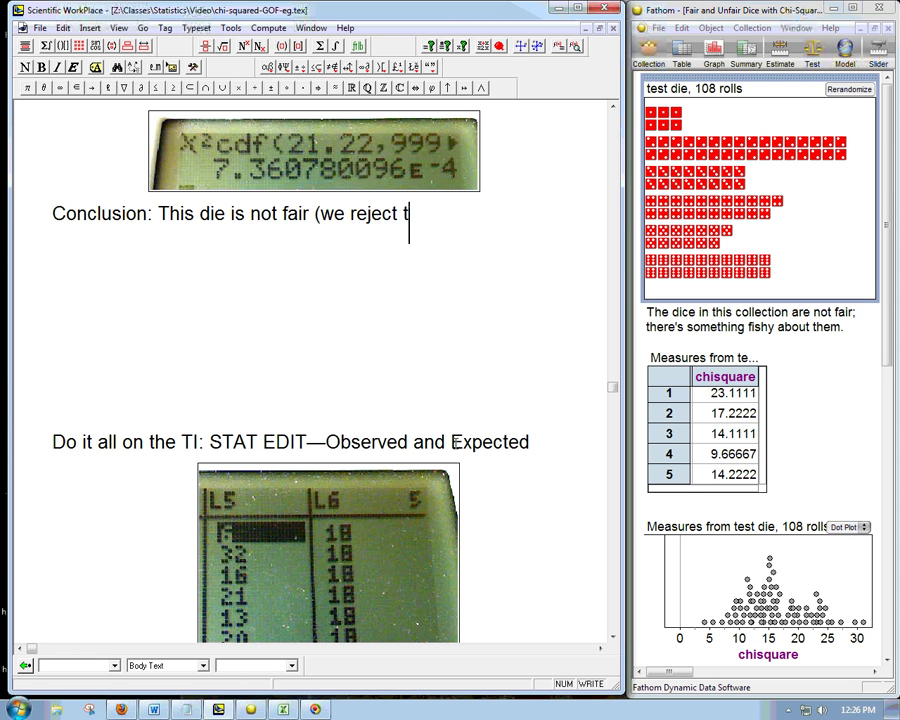
type("he null hyp")
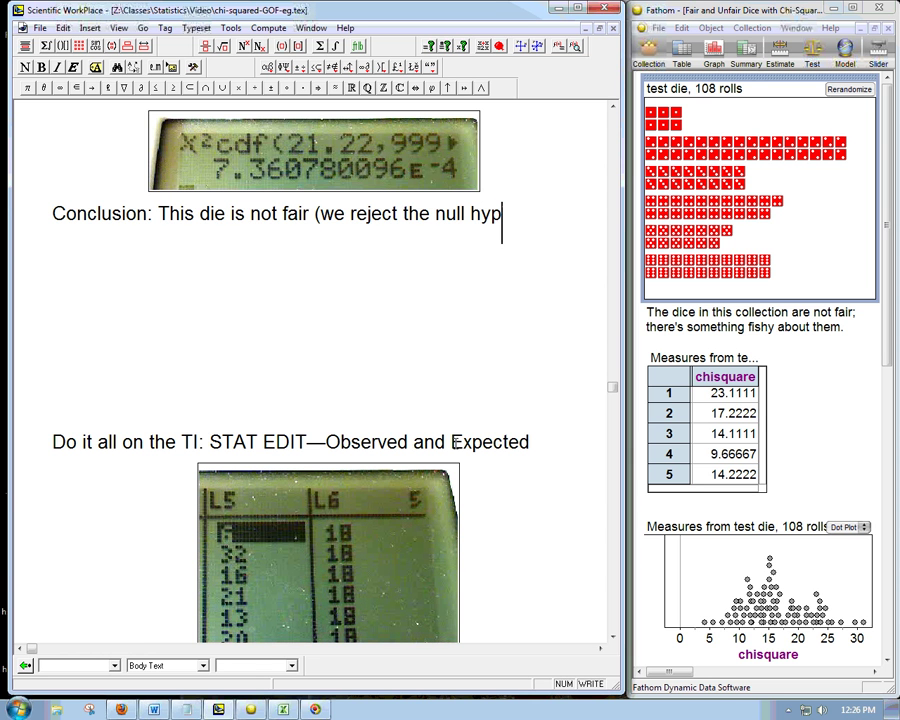
type("othesis that th")
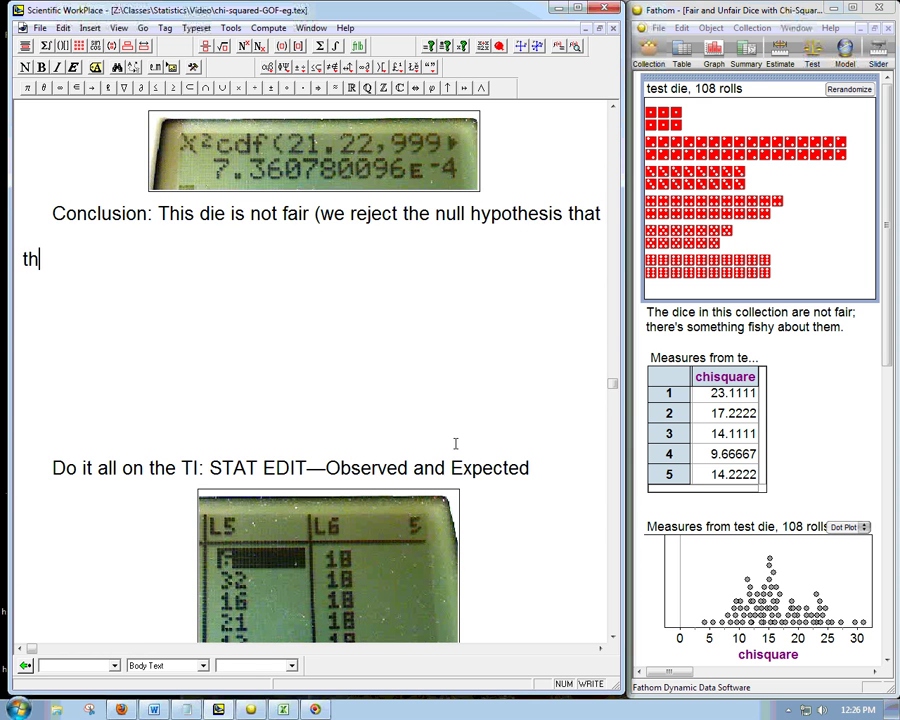
key("BackSpace")
key("BackSpace")
type("it is ")
type("ha")
key("BackSpace")
key("BackSpace")
type("fair")
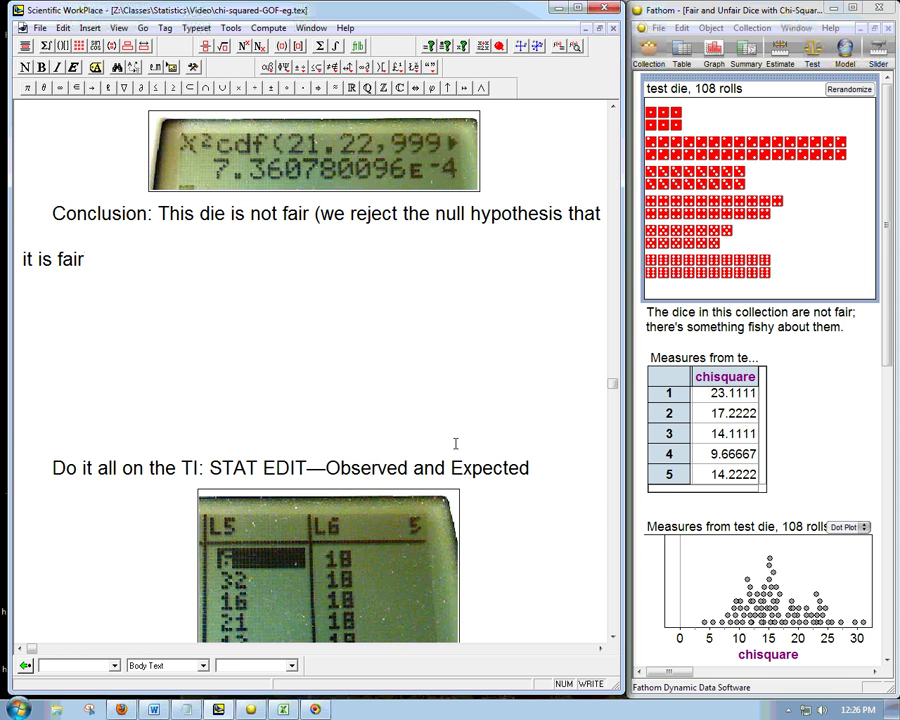
type(").")
key("BackSpace")
type(", with")
Finish with math 'P < 0.1%' and 'In our rolls, the major contribution to χ² was from 1 and 2.'.
key("ctrl+m")
type("P < 0.1%")
key("ctrl+t")
type(". ")
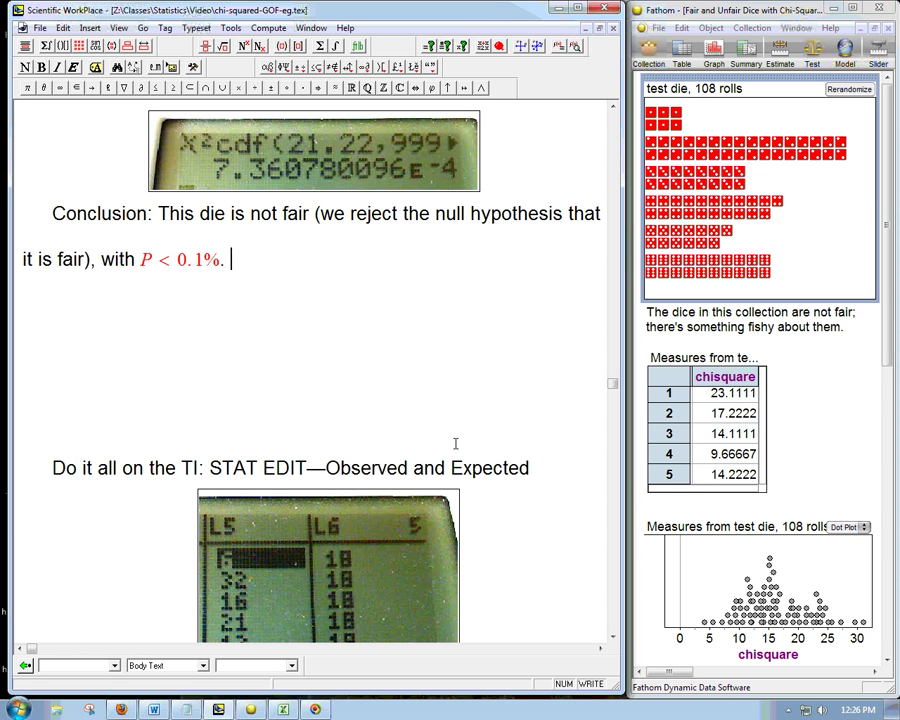
type("In our rolls,")
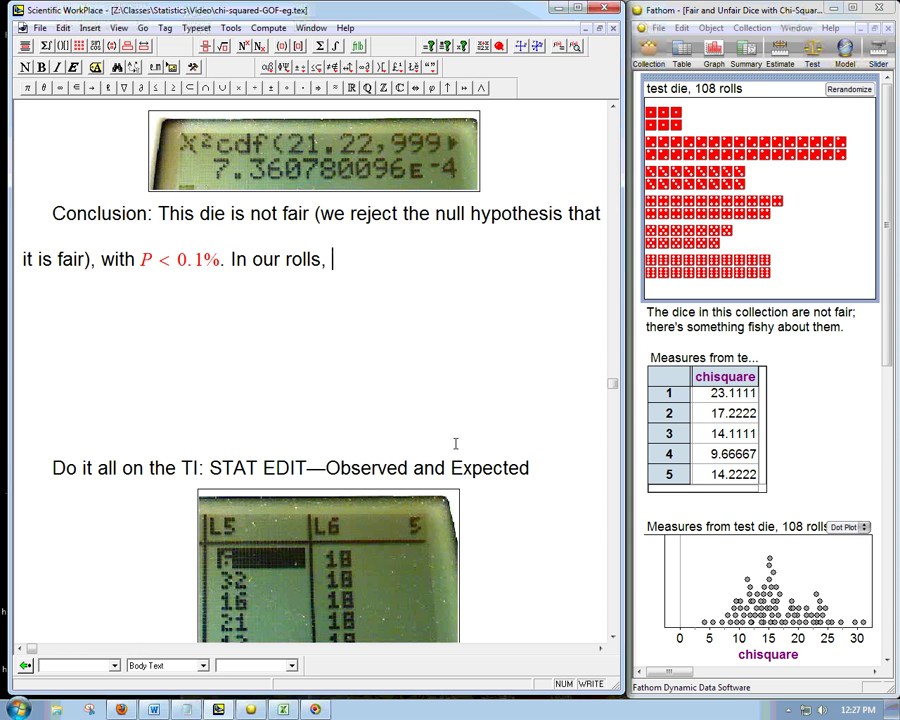
type("the major contribution to")
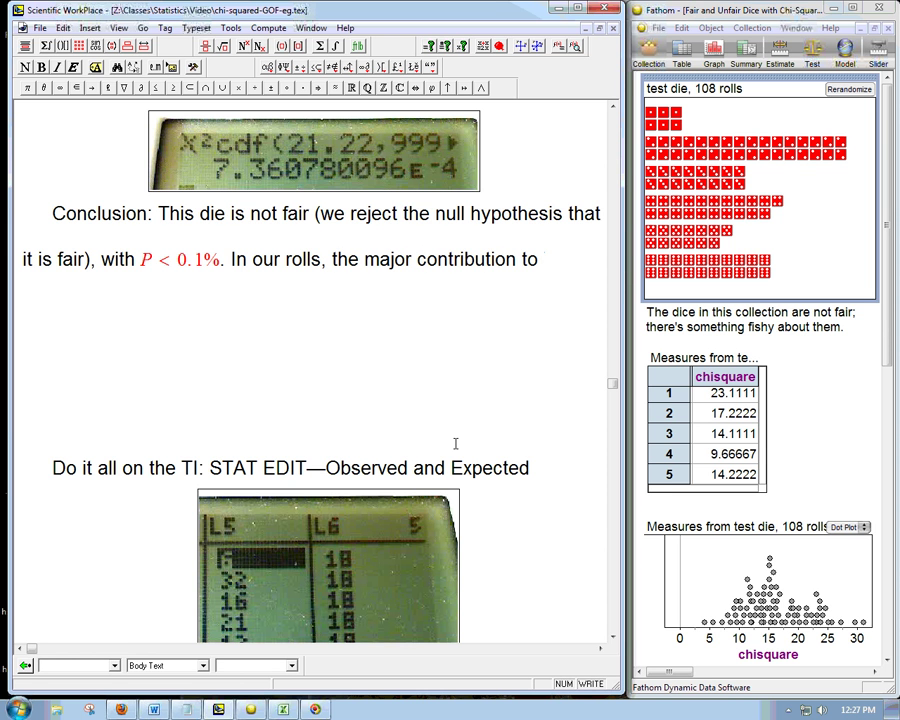
type("exp")
key("BackSpace")
key("BackSpace")
key("BackSpace")
key("ctrl+g")
key("c")
key("ctrl+h")
type("2 was from 1 ")
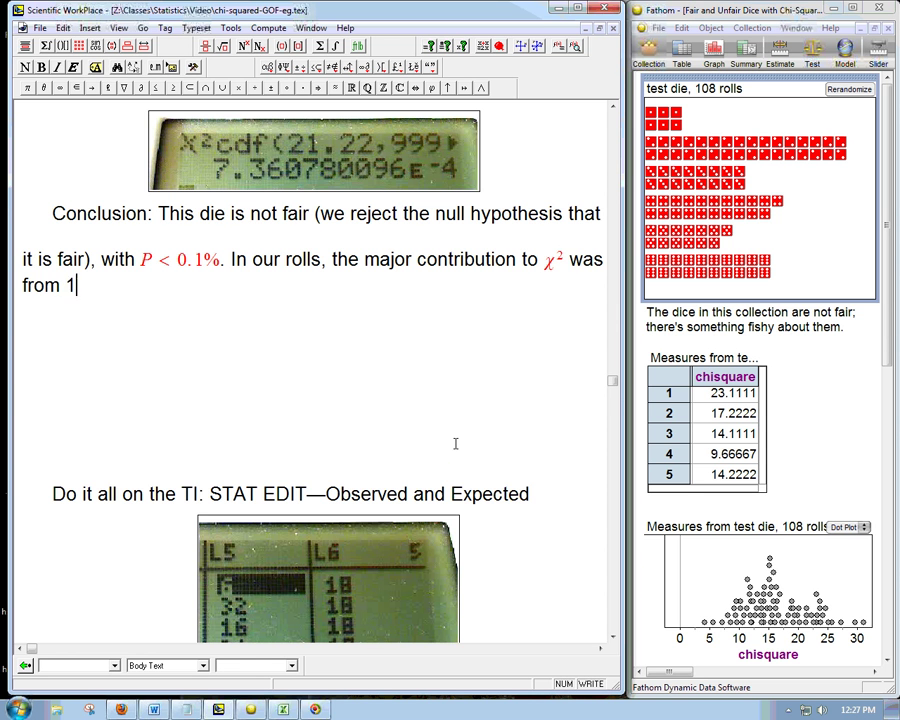
type("and 2.")
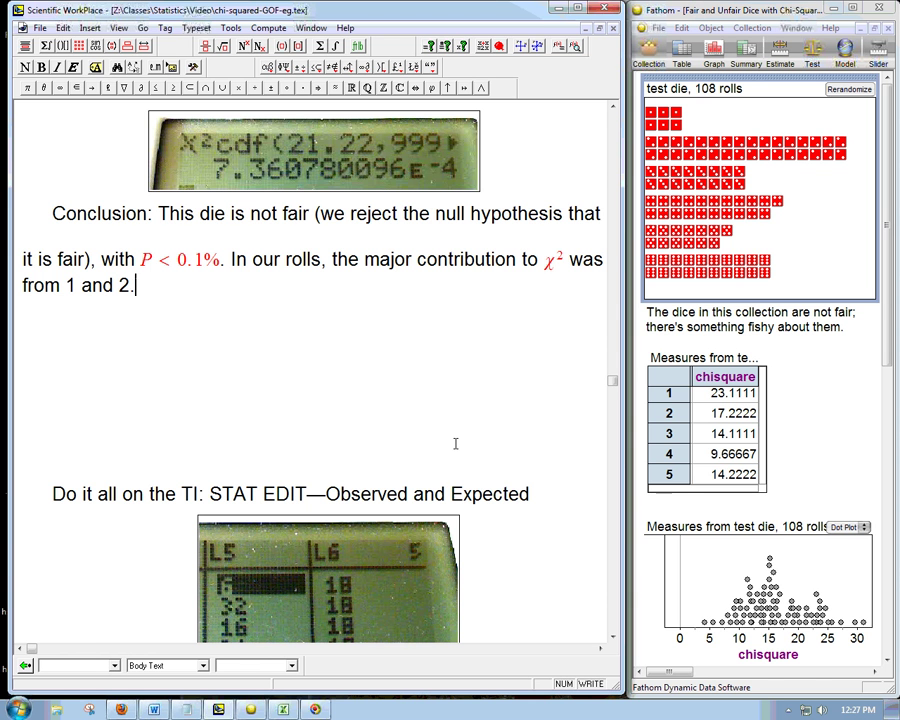
Activate the Fathom dice collection and rerandomize the test die's 108 rolls twice.
left_click(688, 119)
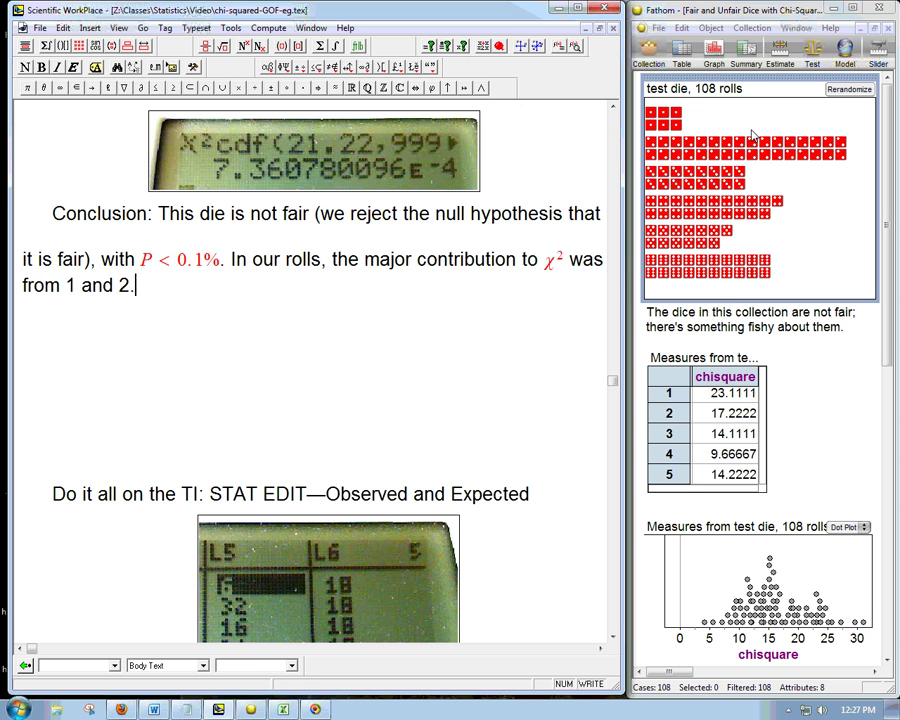
left_click(614, 127)
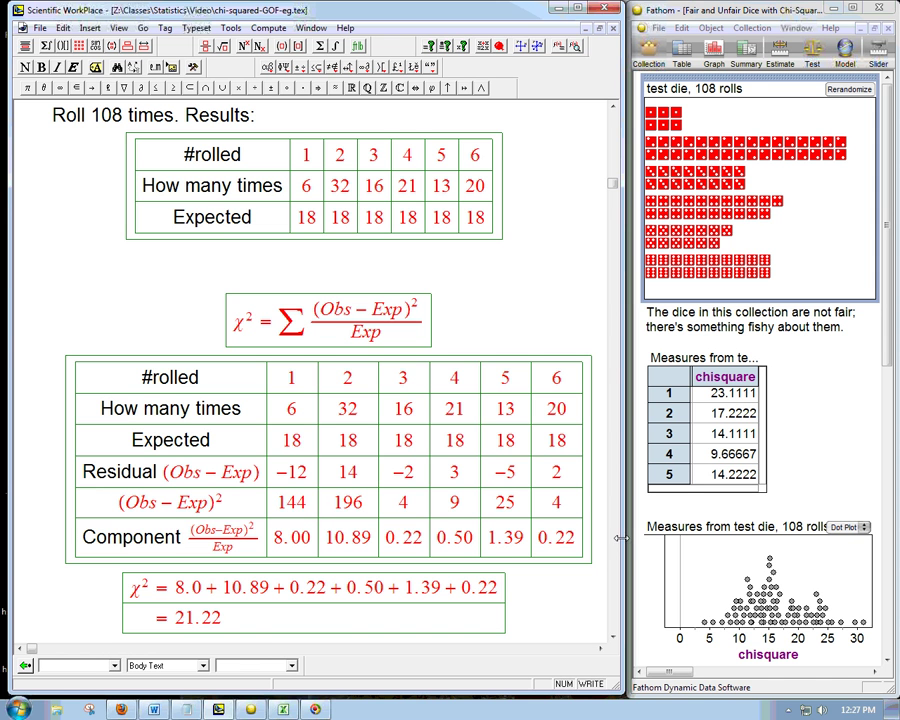
left_click(847, 90)
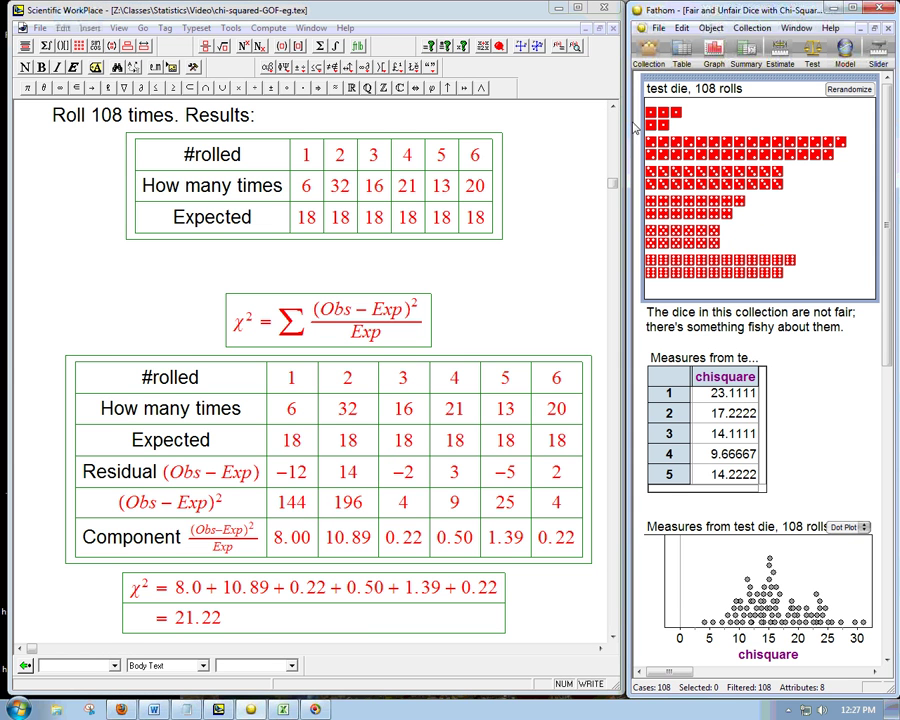
left_click(841, 91)
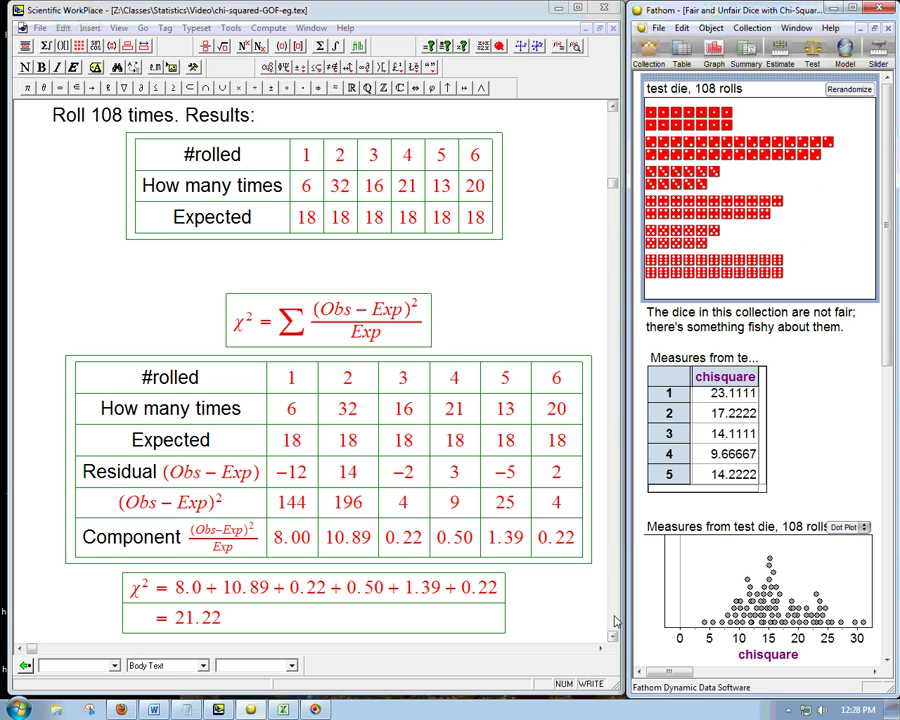
Scroll past the STAT TESTS screenshot to the χ²GOF-Test results: χ²=21.22, p=7.35E-4, df=5.
scroll(614, 628, "down", 15)
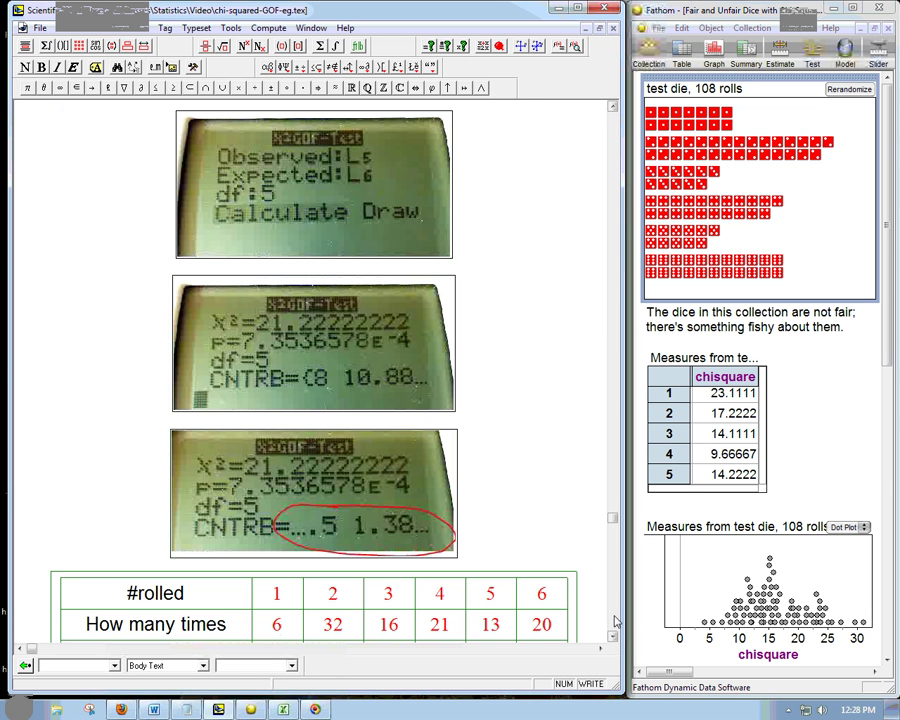
scroll(620, 287, "up", 8)
scroll(620, 287, "up", 8)
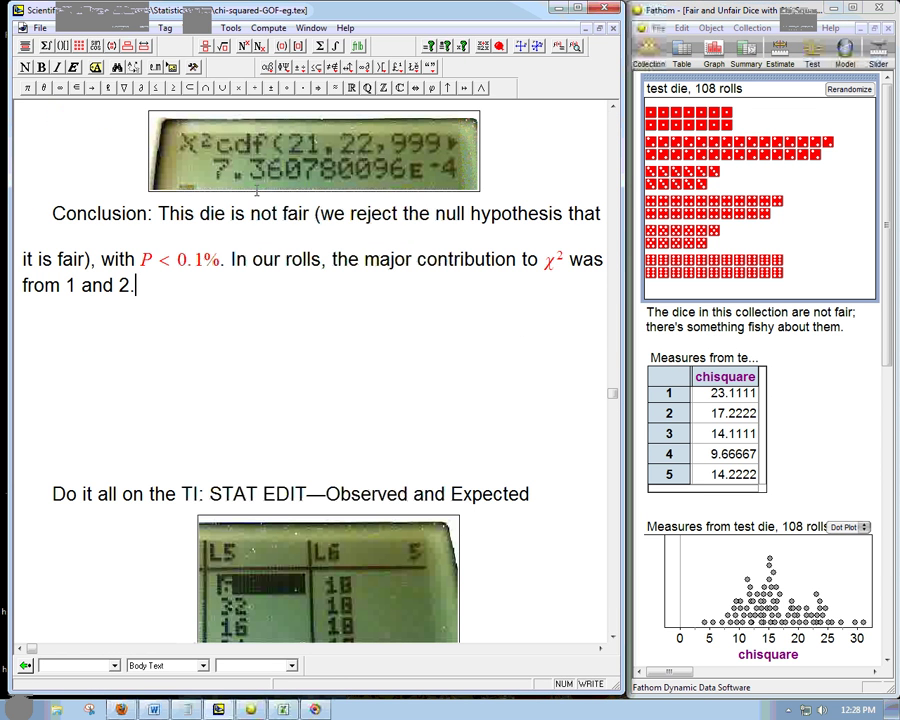
left_click(613, 641)
left_click_drag(613, 641, 613, 641)
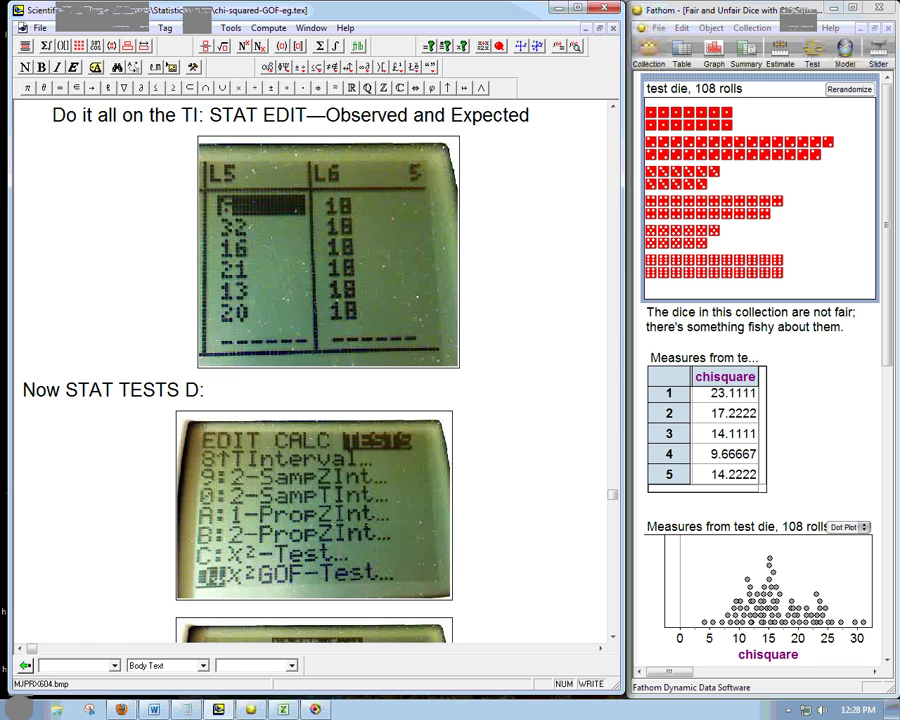
scroll(613, 640, "down", 10)
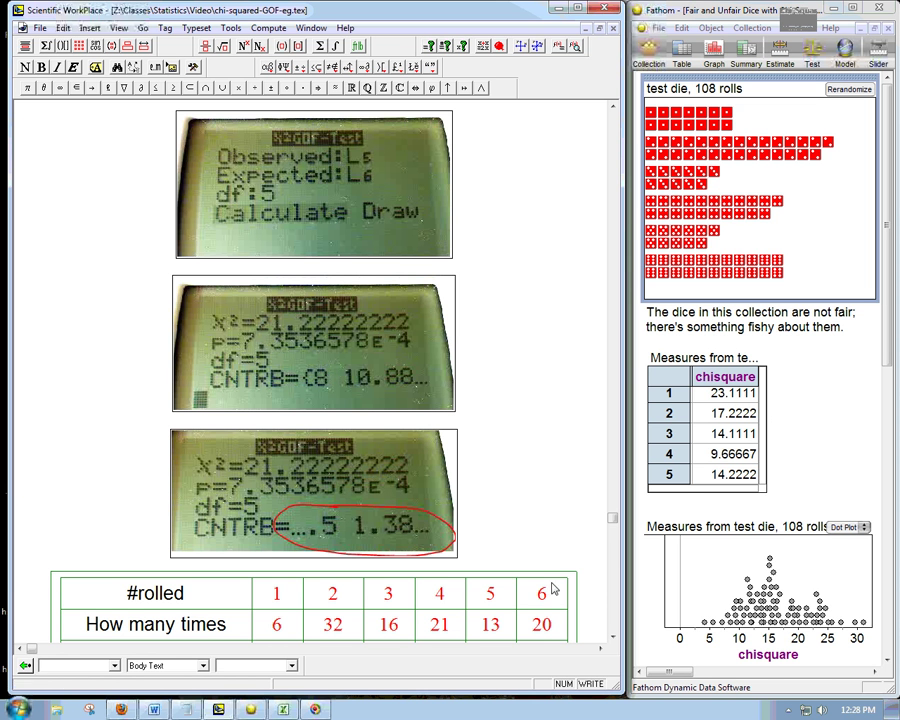
scroll(430, 450, "down", 3)
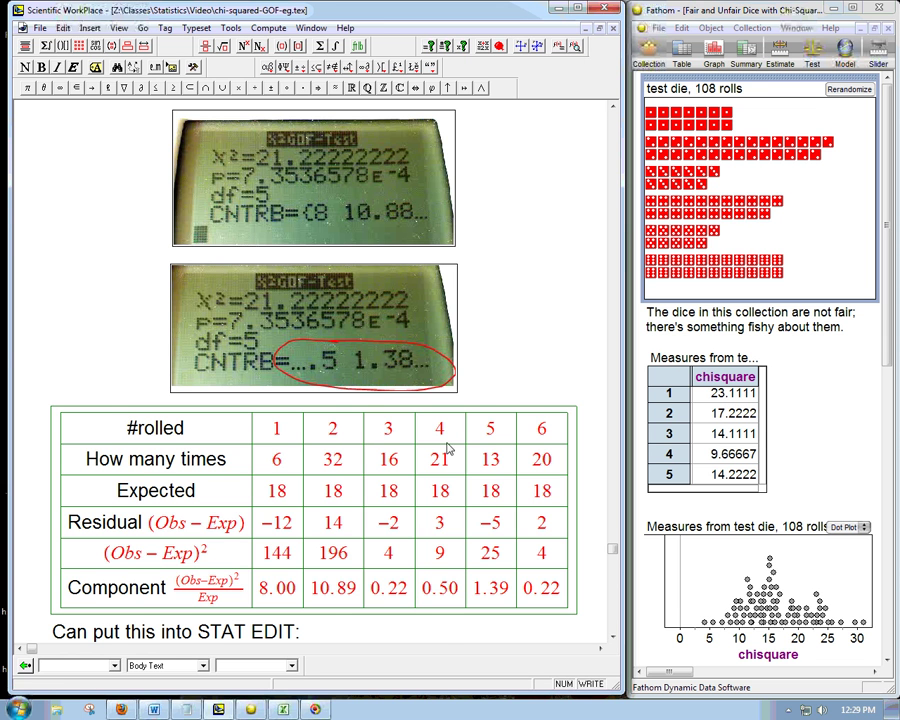
Scroll to the 'Hit Enter' screenshots showing CNTRB values 8, 10.889, .22222, .5, 1.3889, .22222.
left_click(613, 641)
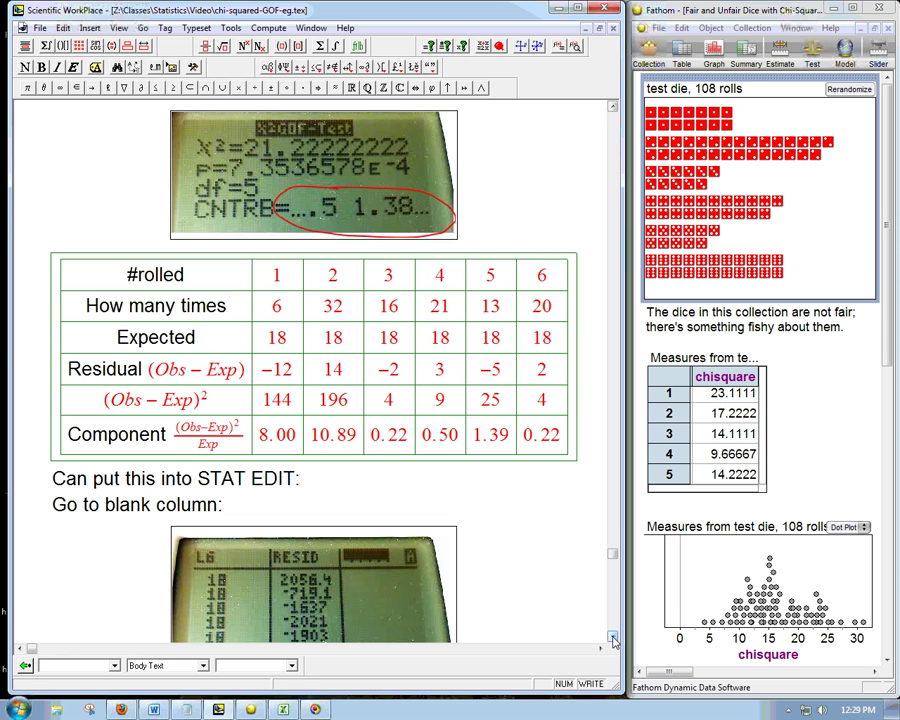
scroll(266, 286, "down", 3)
scroll(266, 286, "down", 3)
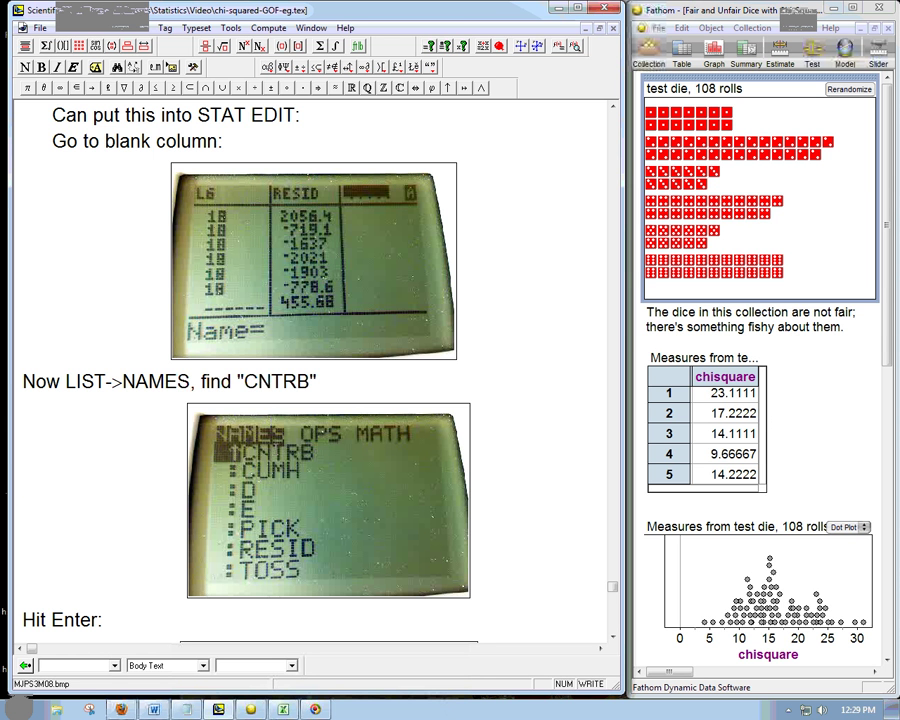
left_click(613, 637)
scroll(613, 645, "down", 5)
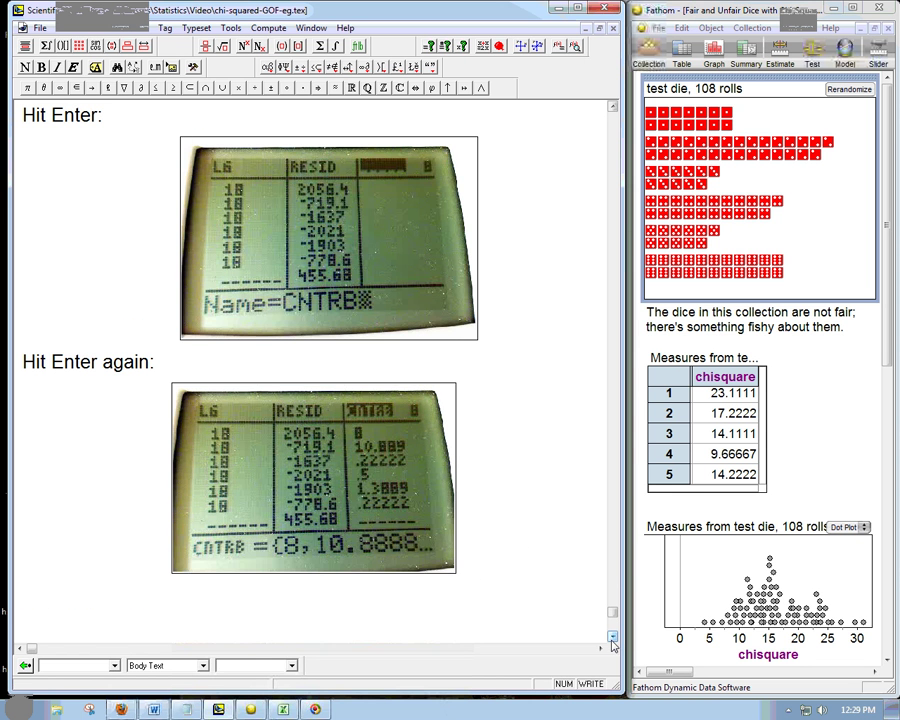